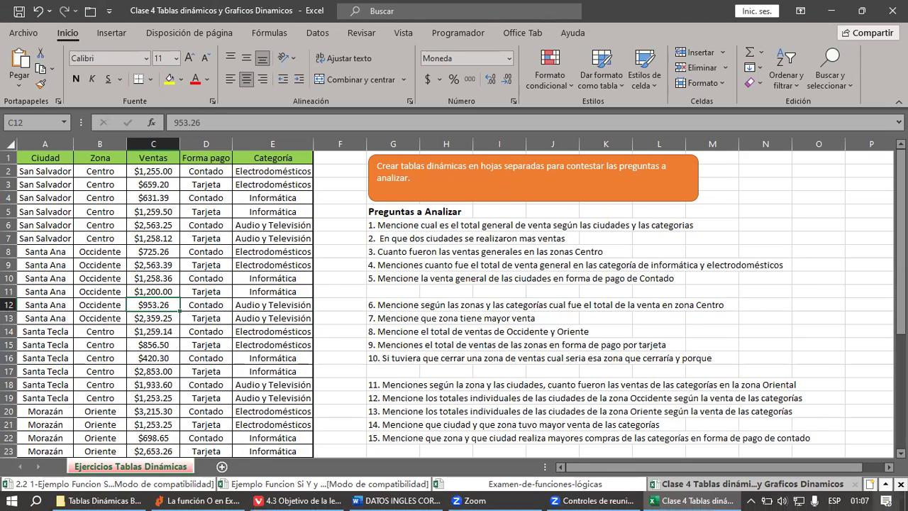
# Examine the sales table's column headers and the list of fifteen questions to analyse beside it.
pyautogui.keyDown('ctrl'); pyautogui.scroll(2, 877, 490); pyautogui.keyUp('ctrl')
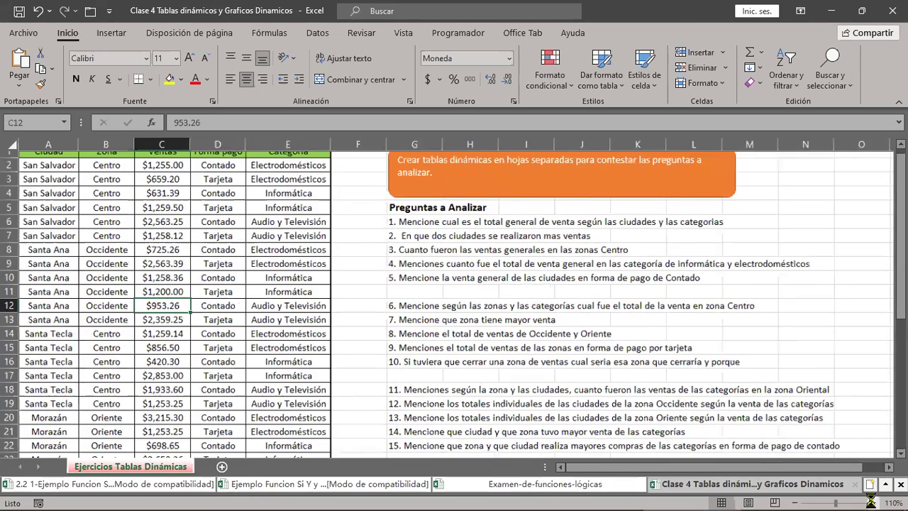
pyautogui.keyDown('ctrl'); pyautogui.scroll(1, 874, 496); pyautogui.keyUp('ctrl')
pyautogui.keyDown('ctrl'); pyautogui.scroll(1, 421, 296); pyautogui.keyUp('ctrl')
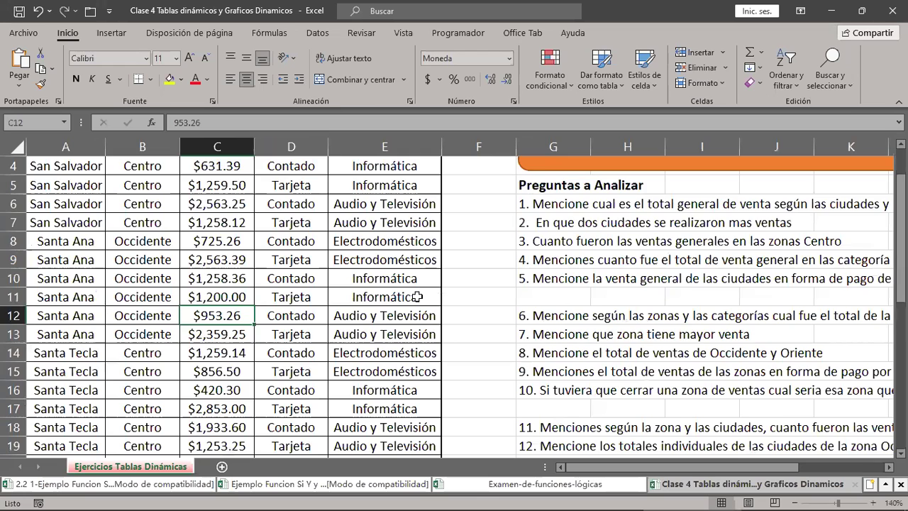
pyautogui.scroll(1, 105, 162)
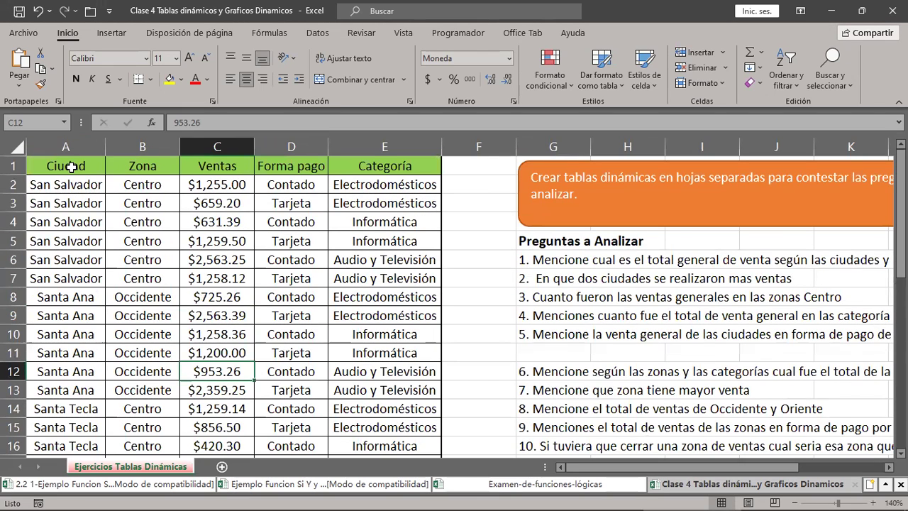
pyautogui.moveTo(73, 166); pyautogui.dragTo(349, 171)
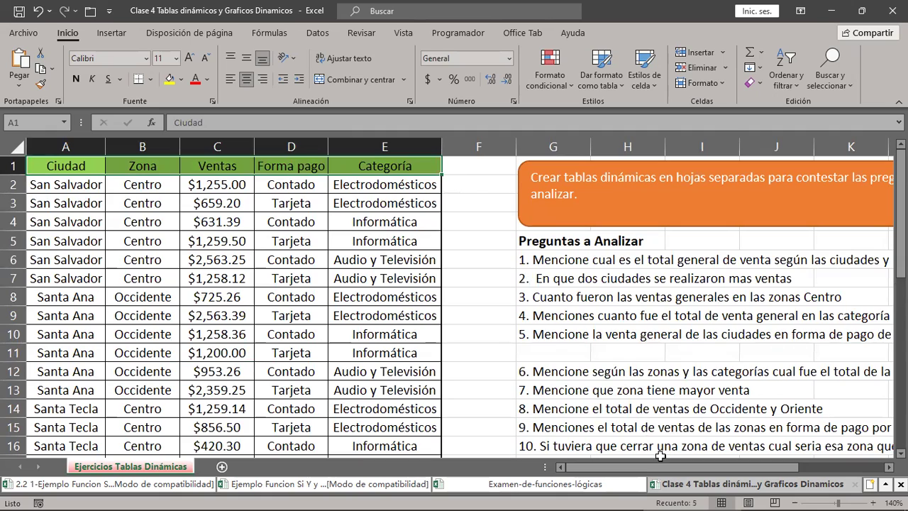
pyautogui.moveTo(652, 466); pyautogui.dragTo(652, 467)
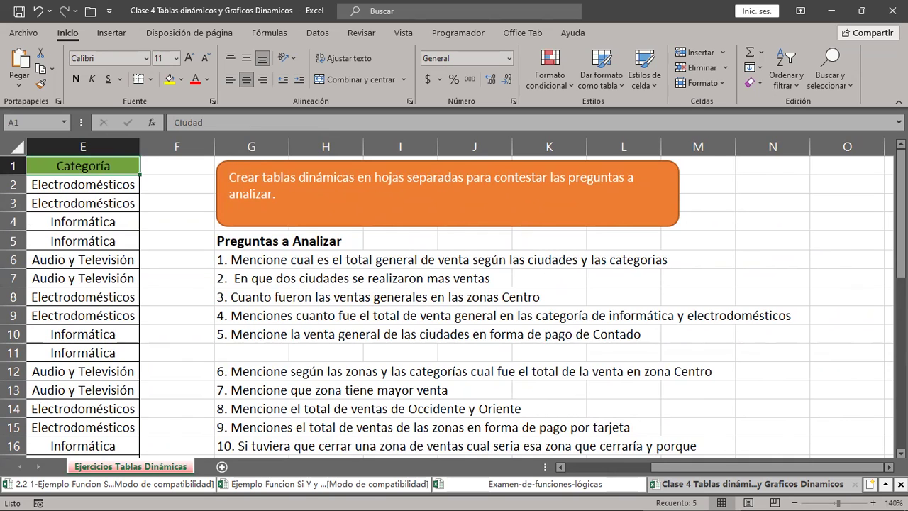
pyautogui.scroll(-2, 551, 298)
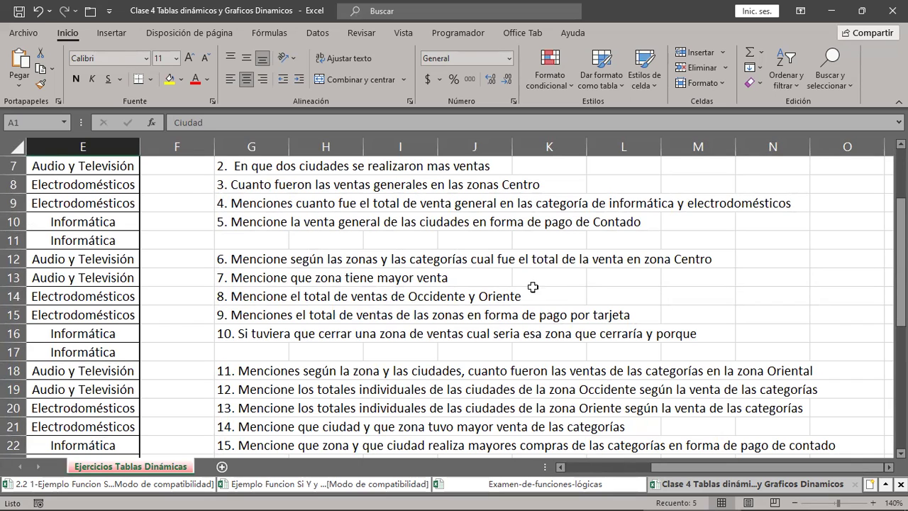
pyautogui.scroll(2, 491, 318)
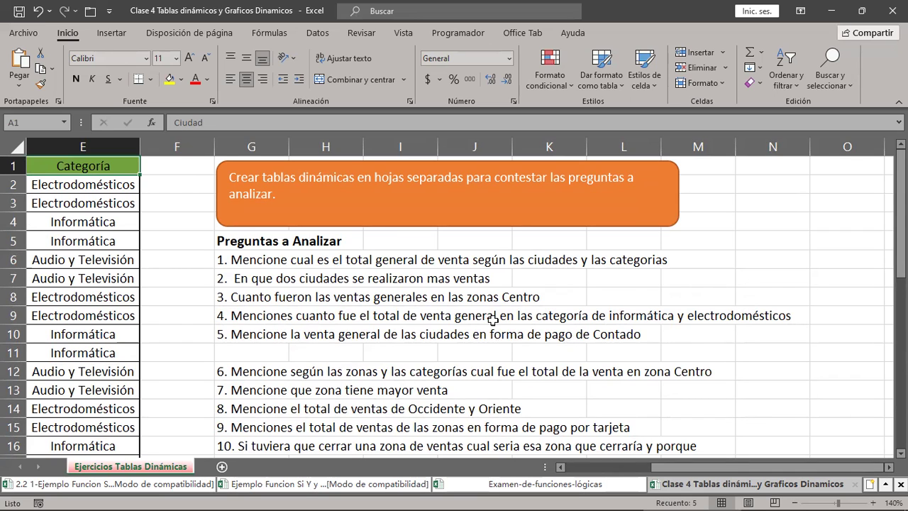
pyautogui.scroll(-3, 492, 320)
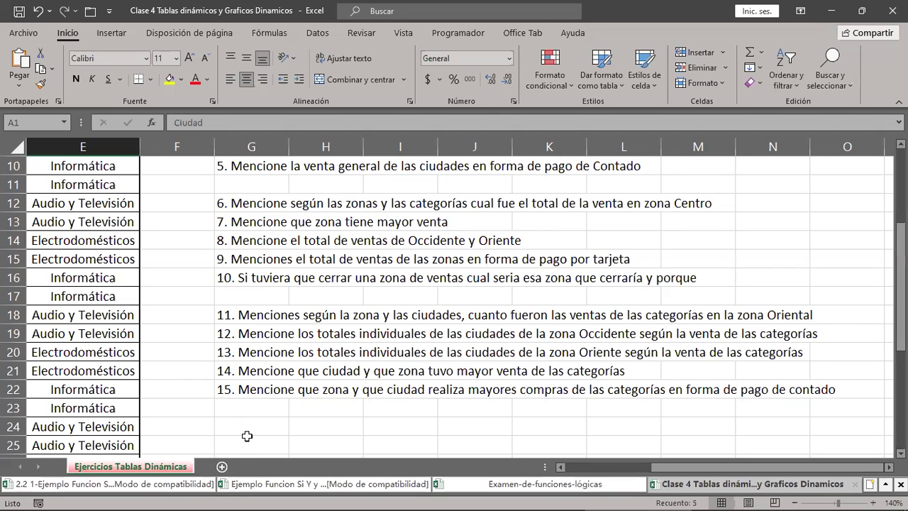
# Add fifteen blank worksheets, Hoja1 to Hoja15, after the Ejercicios Tablas Dinámicas sheet.
pyautogui.click(222, 469)
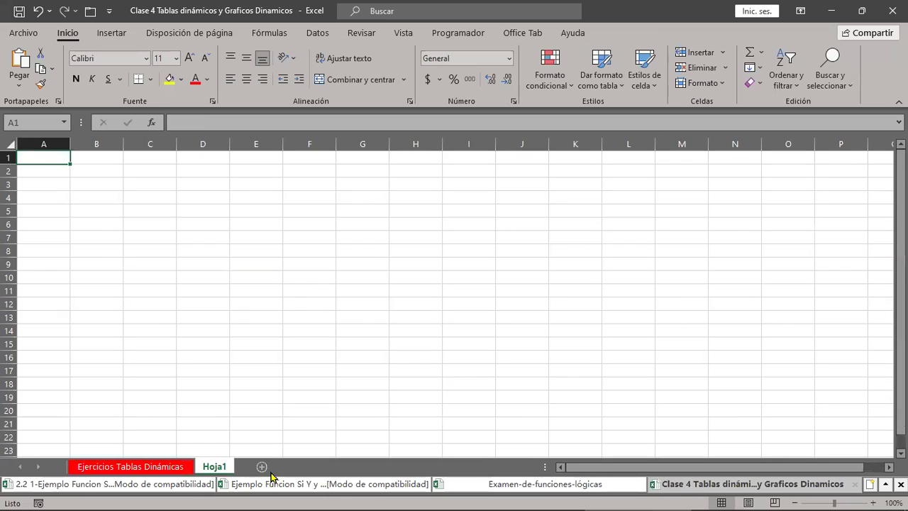
pyautogui.click(262, 467)
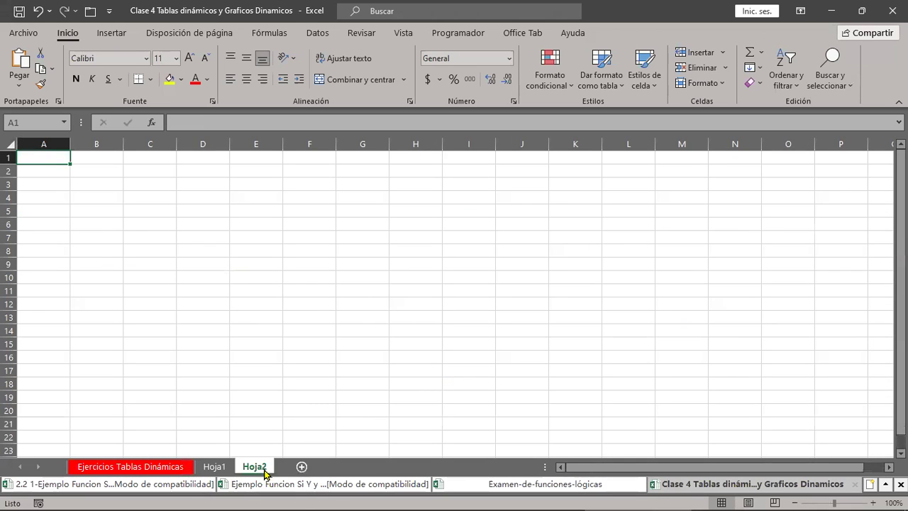
pyautogui.click(301, 468)
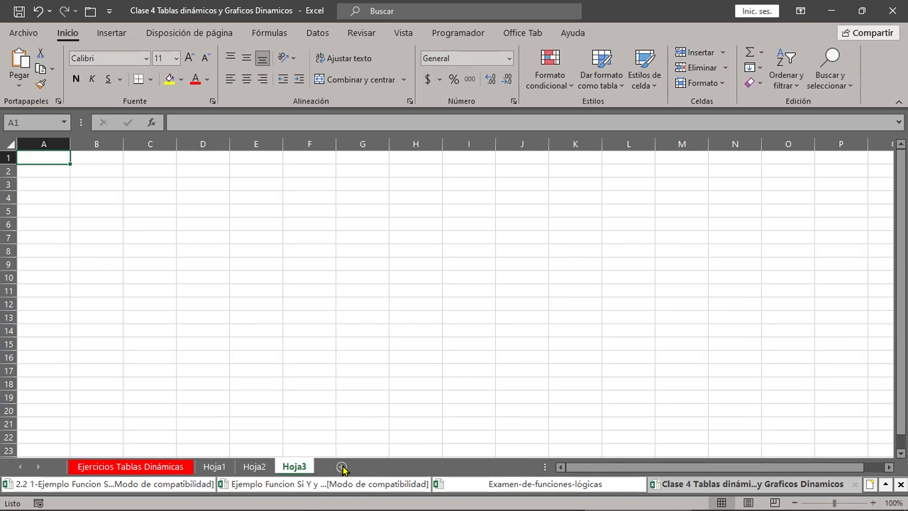
pyautogui.click(343, 468)
pyautogui.click(411, 467)
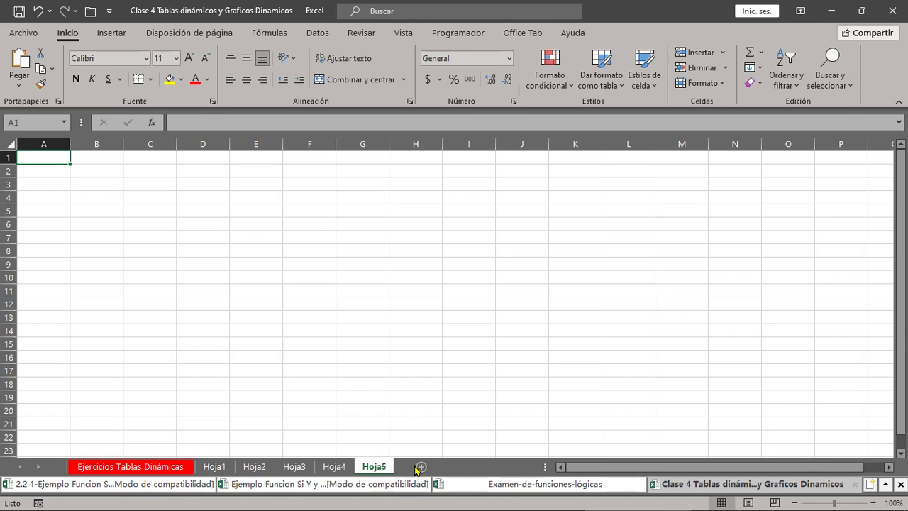
pyautogui.click(450, 468)
pyautogui.click(464, 469)
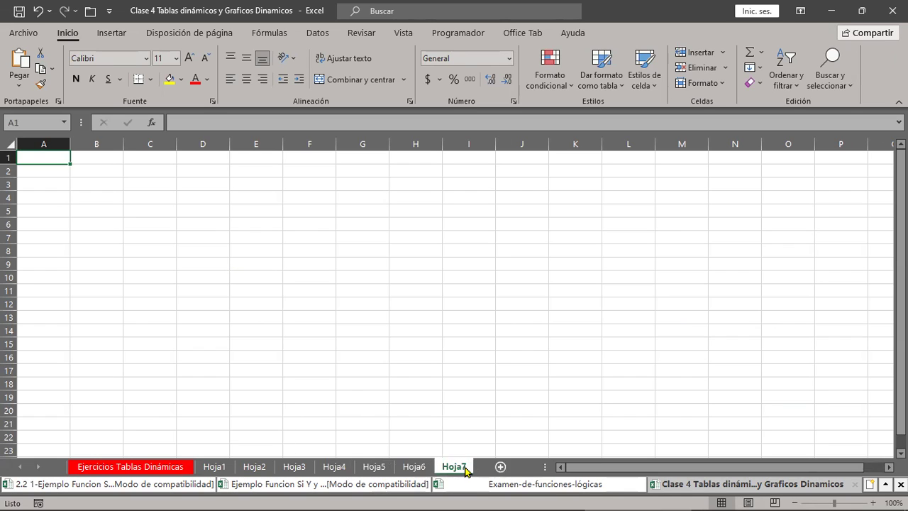
pyautogui.click(501, 467)
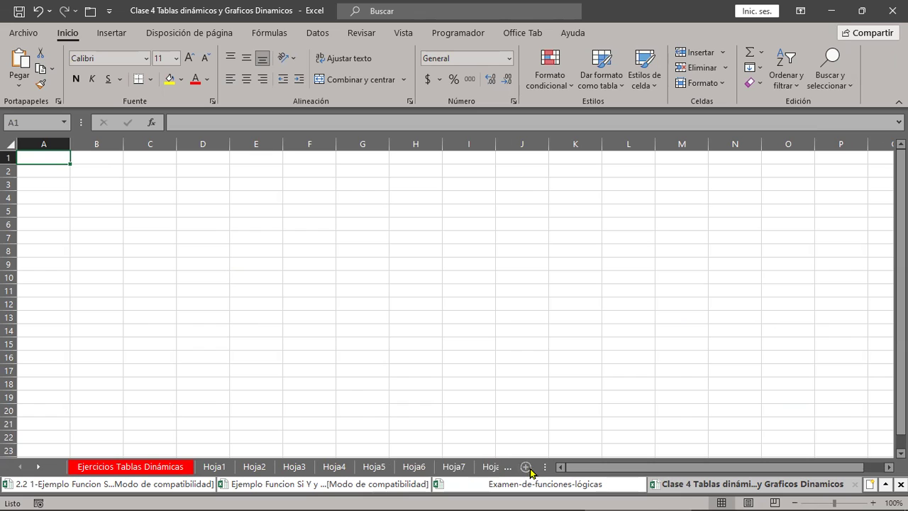
pyautogui.click(40, 468)
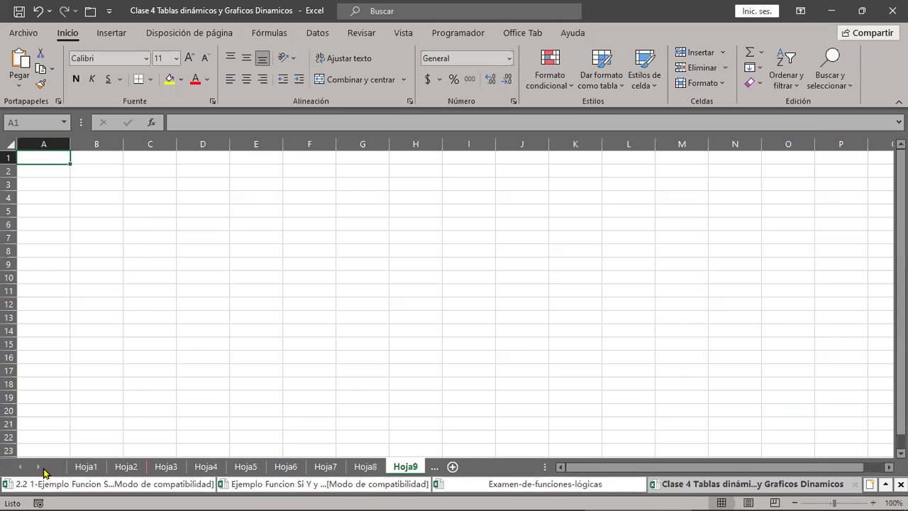
pyautogui.click(454, 469)
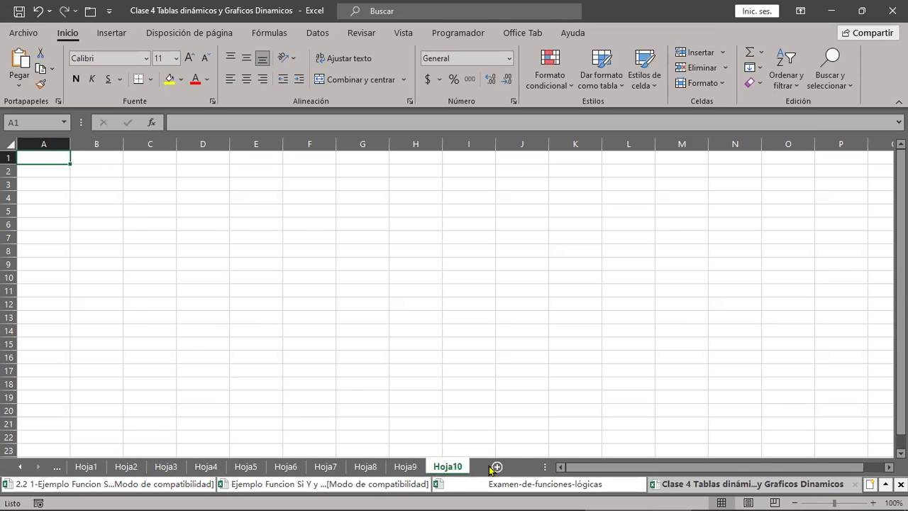
pyautogui.click(495, 468)
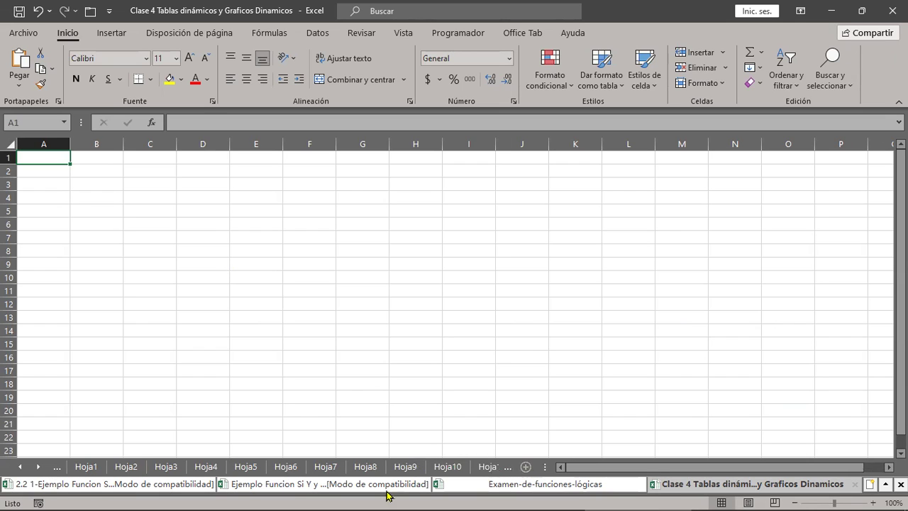
pyautogui.click(40, 470)
pyautogui.click(39, 470)
pyautogui.click(40, 471)
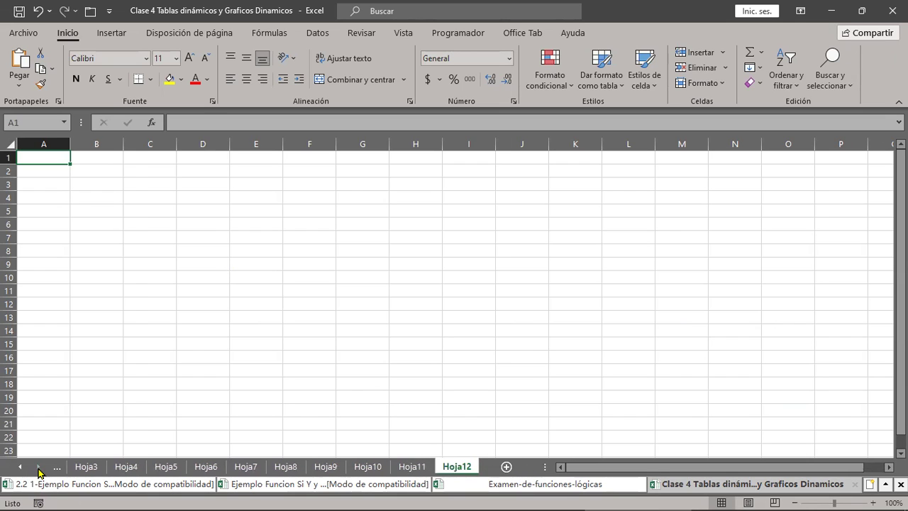
pyautogui.click(506, 467)
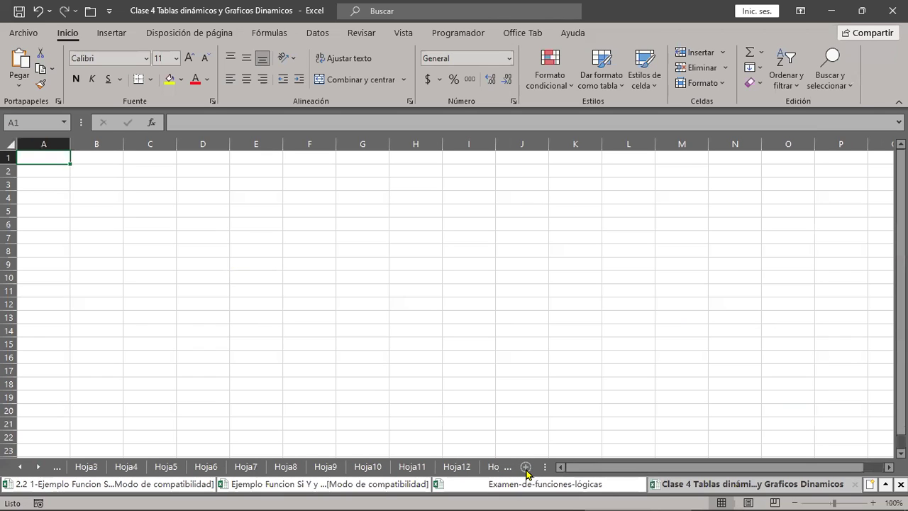
pyautogui.click(39, 469)
pyautogui.click(40, 469)
pyautogui.click(39, 469)
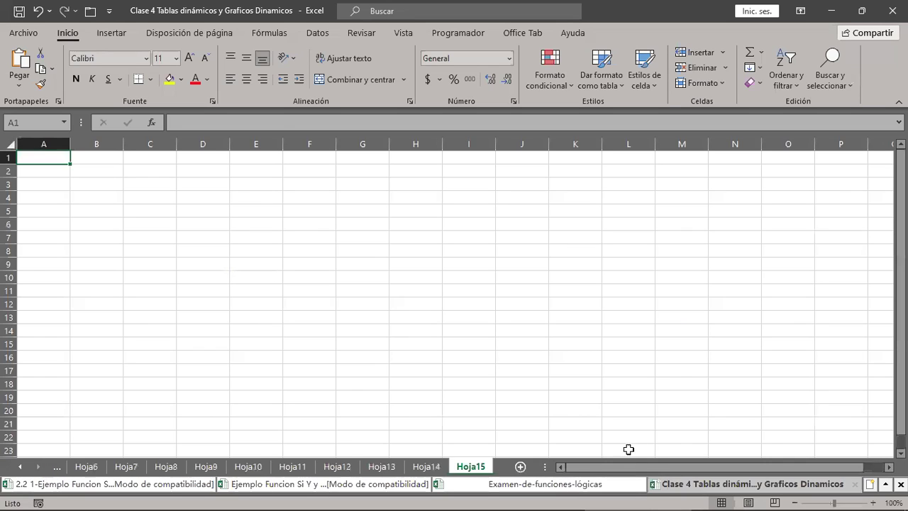
# Return to the Ejercicios Tablas Dinámicas sheet and review questions 1 to 15 against the sales data columns.
pyautogui.click(19, 467)
pyautogui.click(20, 467)
pyautogui.click(21, 467)
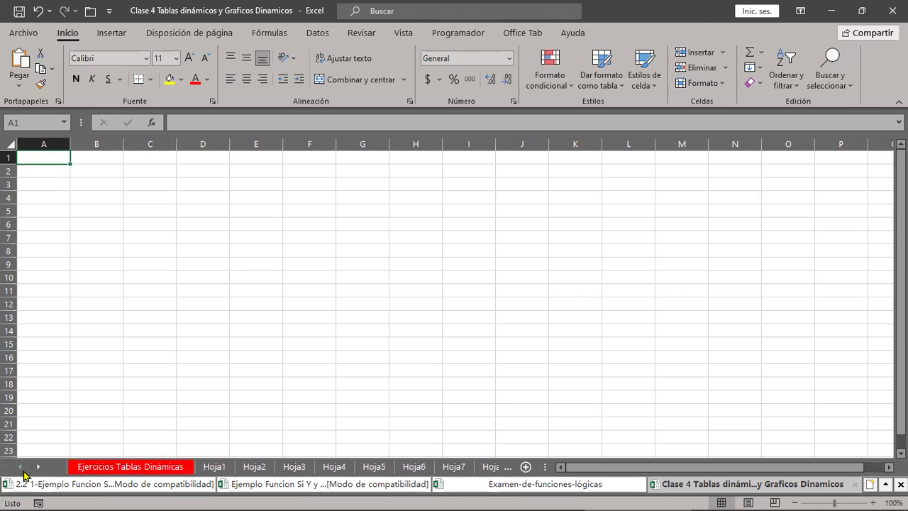
pyautogui.click(214, 467)
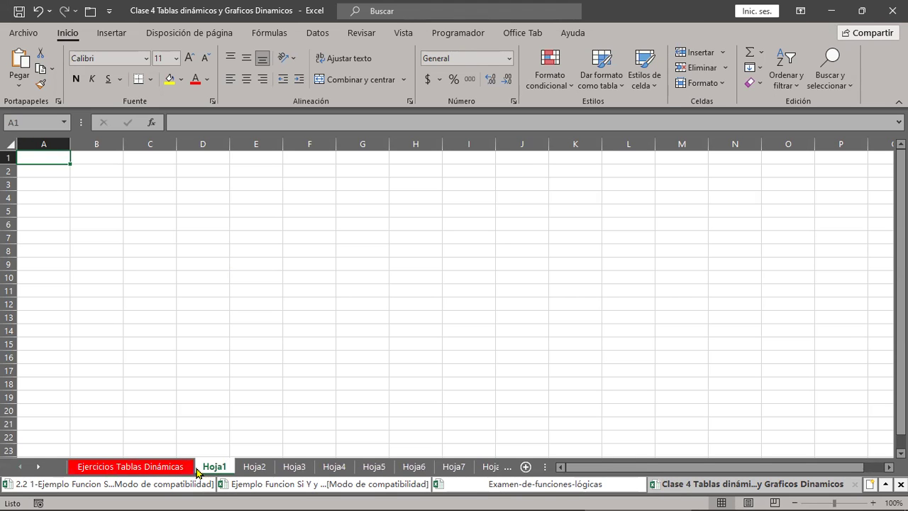
pyautogui.click(170, 468)
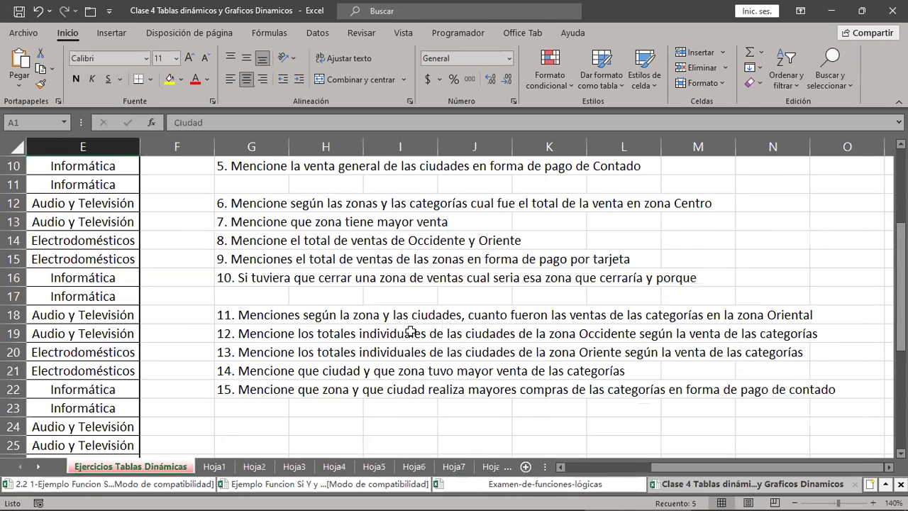
pyautogui.scroll(3, 419, 333)
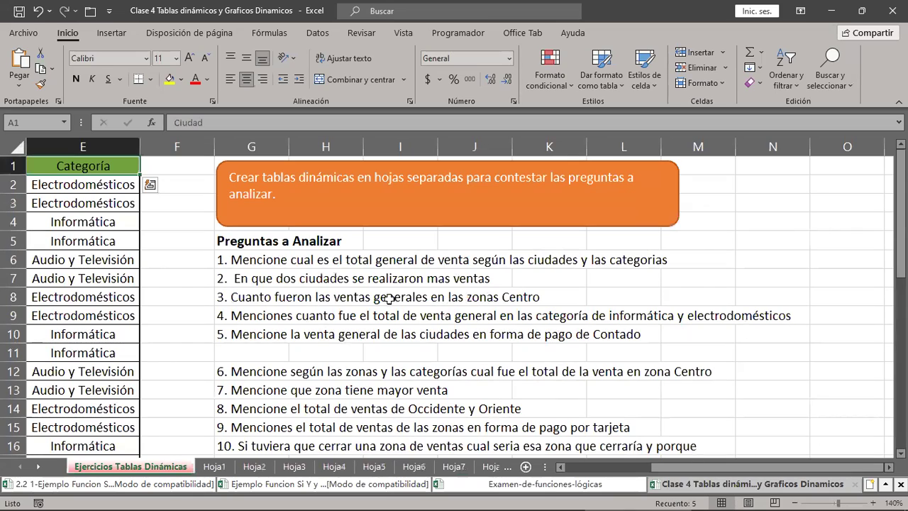
pyautogui.moveTo(266, 260); pyautogui.dragTo(286, 237)
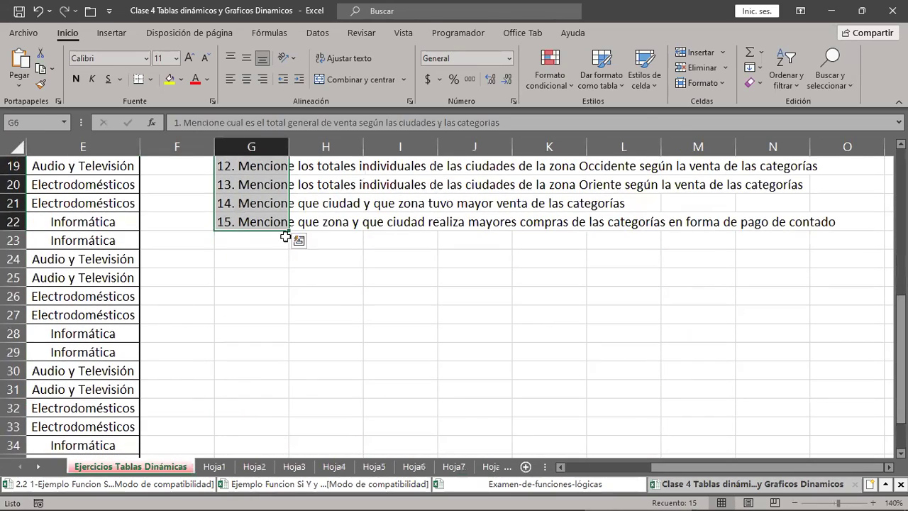
pyautogui.scroll(6, 286, 237)
pyautogui.click(264, 260)
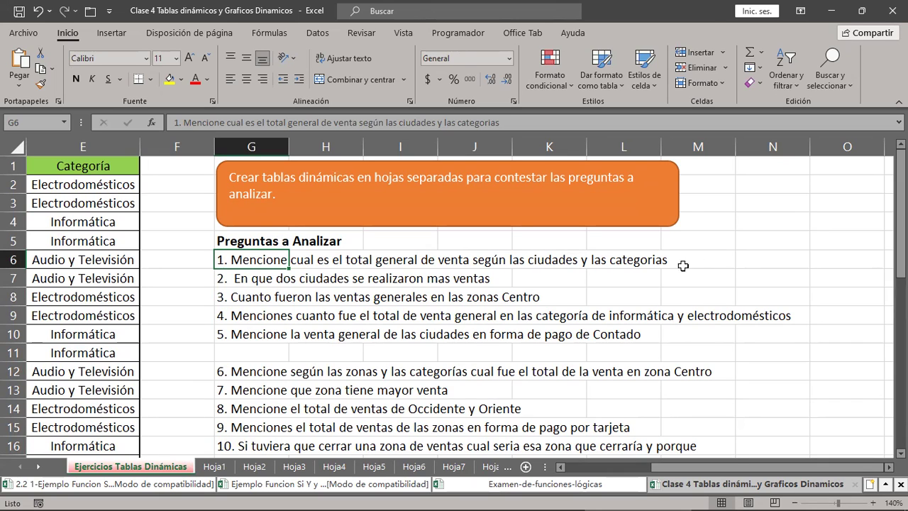
pyautogui.moveTo(721, 469); pyautogui.dragTo(655, 469)
pyautogui.click(239, 241)
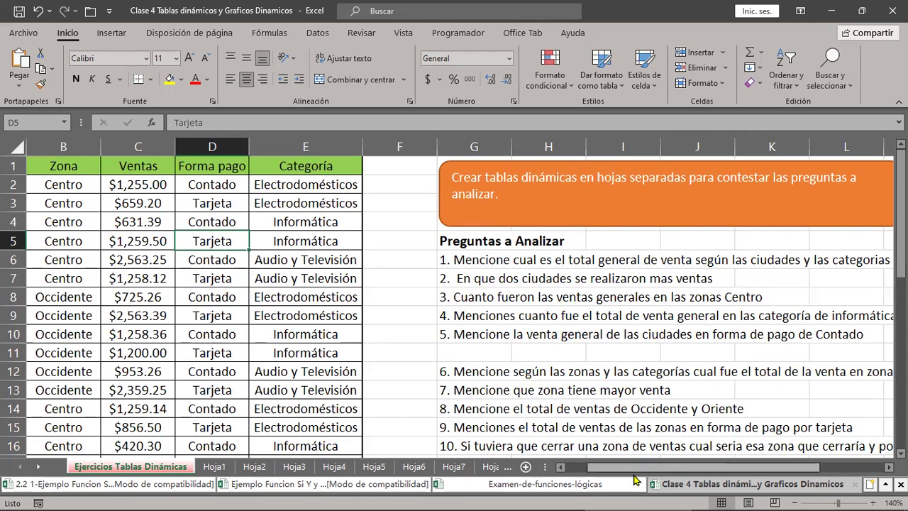
# Copy question 1 from cell G6 into cell A1 of Hoja1 and return to the Ejercicios Tablas Dinámicas sheet.
pyautogui.click(458, 262)
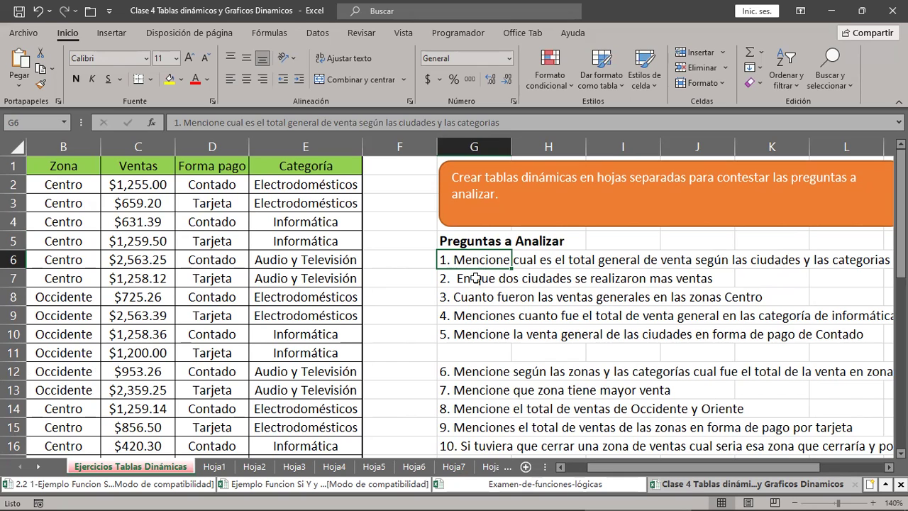
pyautogui.hotkey('ctrl', 'c')
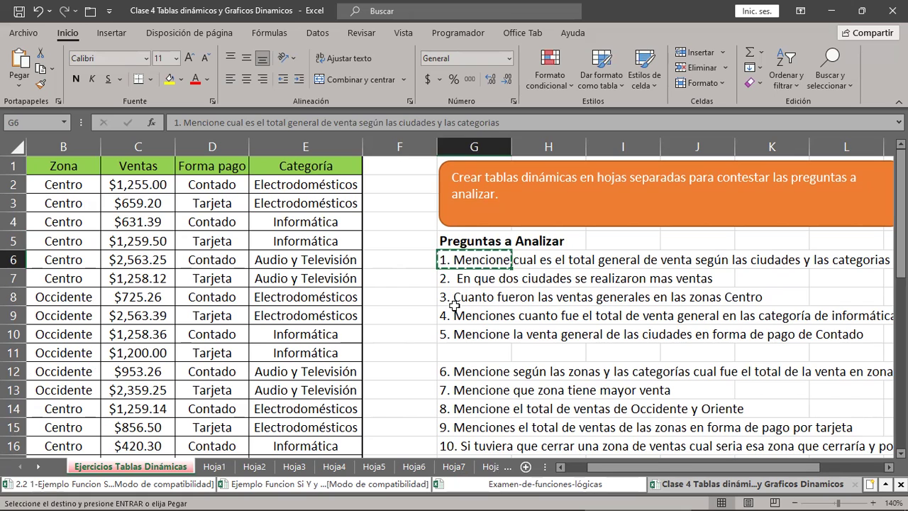
pyautogui.click(215, 469)
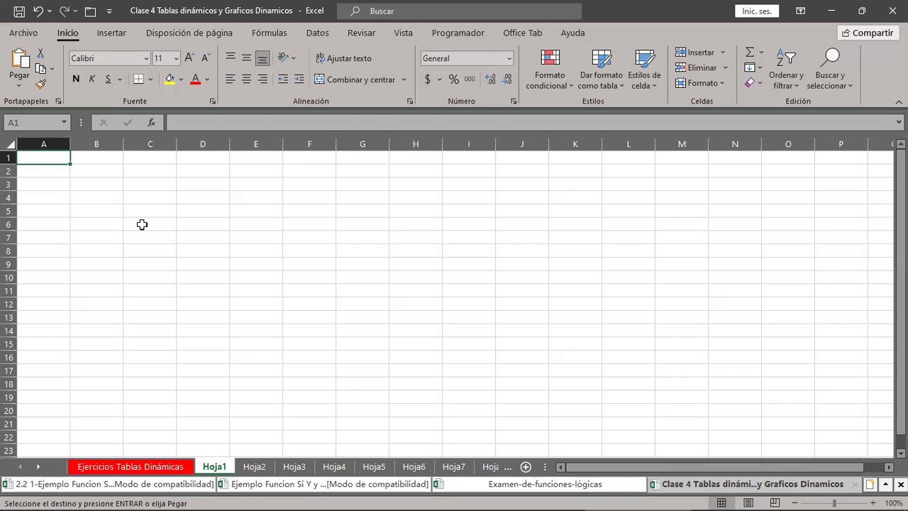
pyautogui.hotkey('ctrl', 'v')
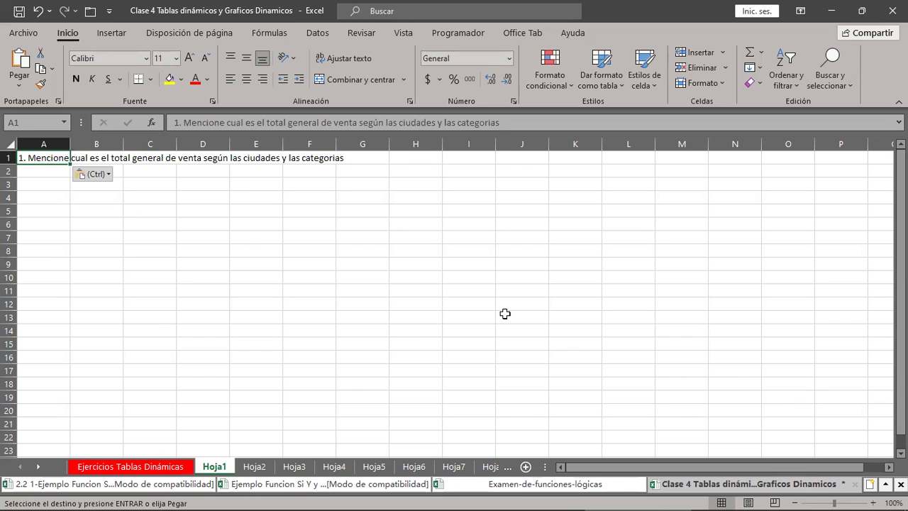
pyautogui.click(876, 497)
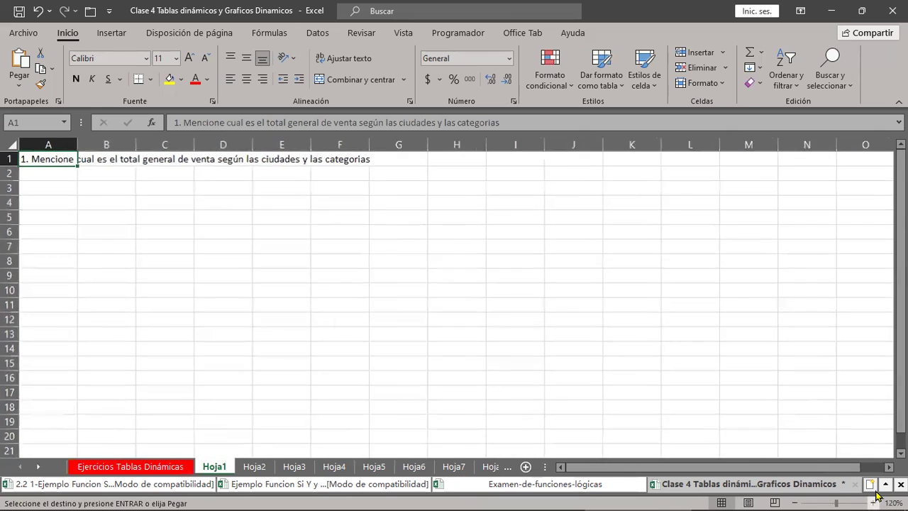
pyautogui.click(875, 496)
pyautogui.click(875, 497)
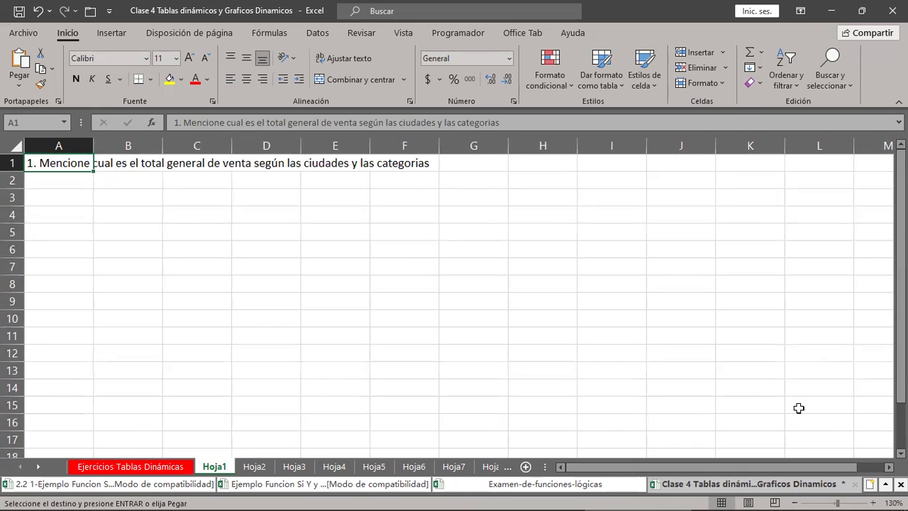
pyautogui.click(143, 468)
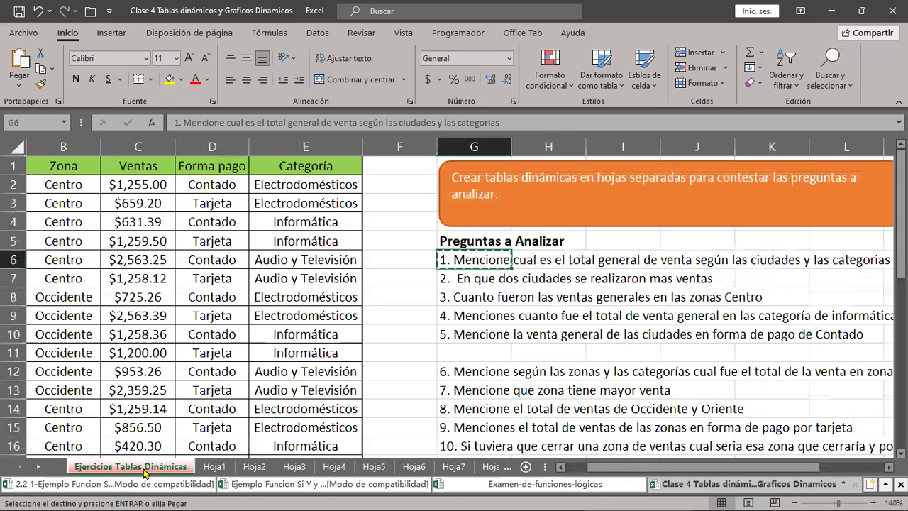
pyautogui.press('Escape')
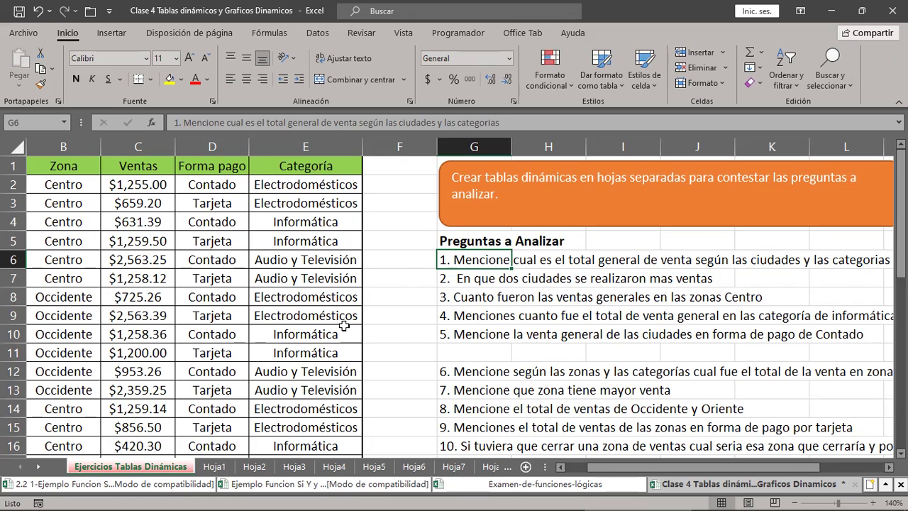
# Start a pivot table from the sales data in A1:E37 and check that the selected range covers the whole table.
pyautogui.click(240, 276)
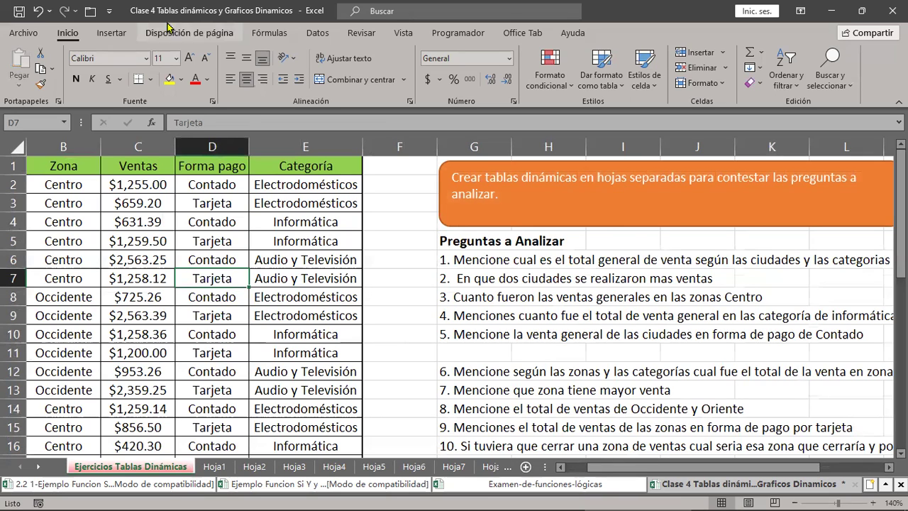
pyautogui.click(125, 36)
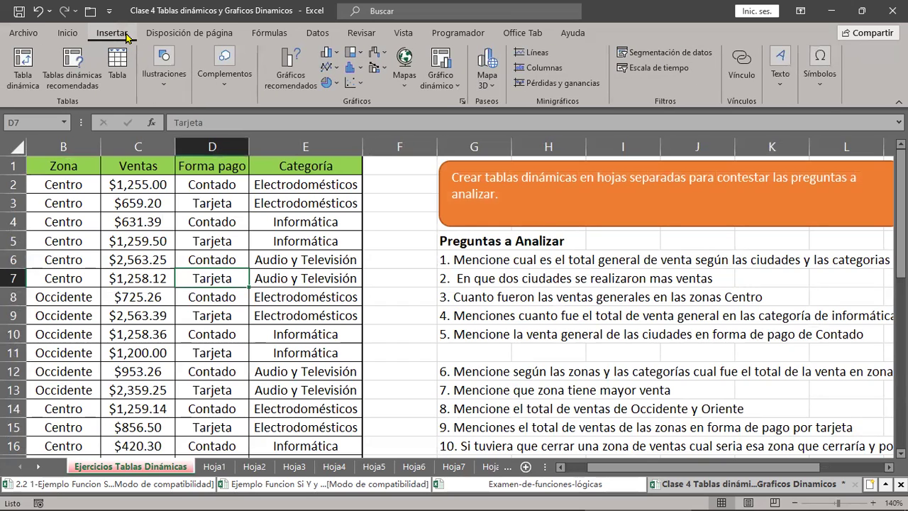
pyautogui.click(30, 80)
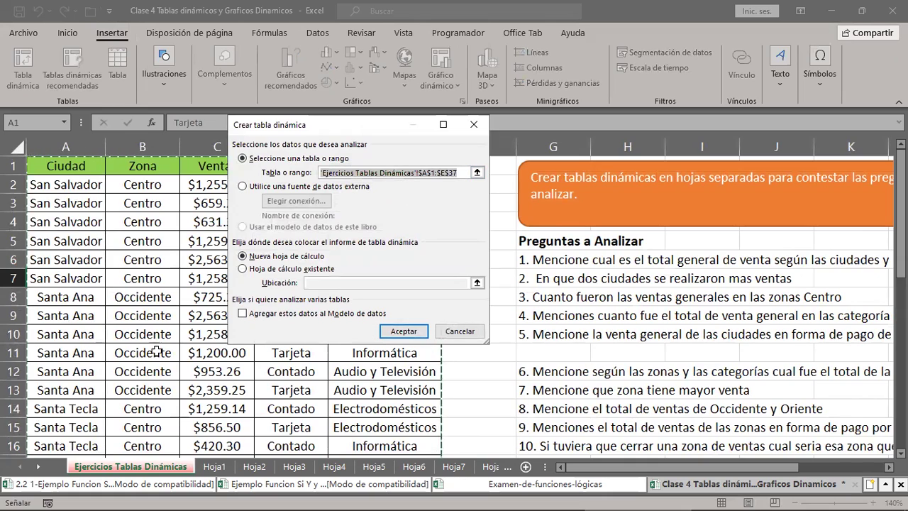
pyautogui.scroll(-10, 157, 351)
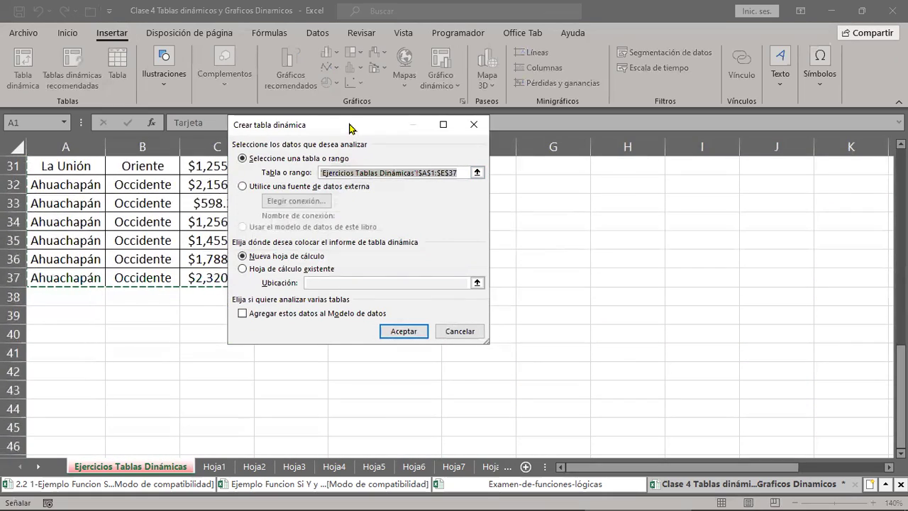
pyautogui.moveTo(352, 128); pyautogui.dragTo(630, 141)
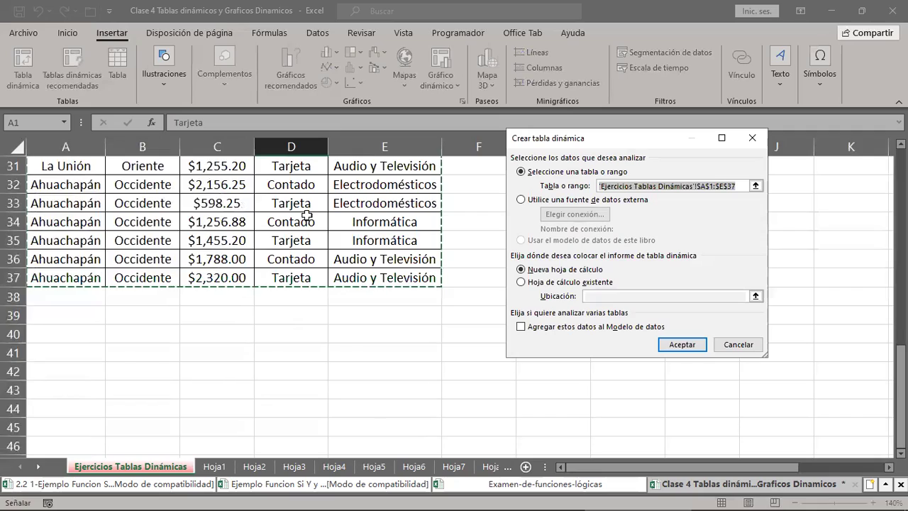
pyautogui.scroll(2, 307, 214)
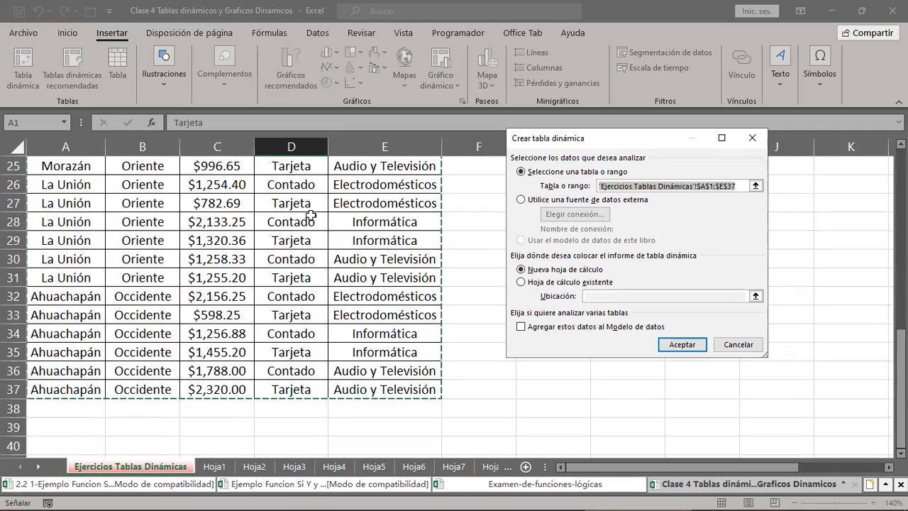
pyautogui.scroll(8, 310, 214)
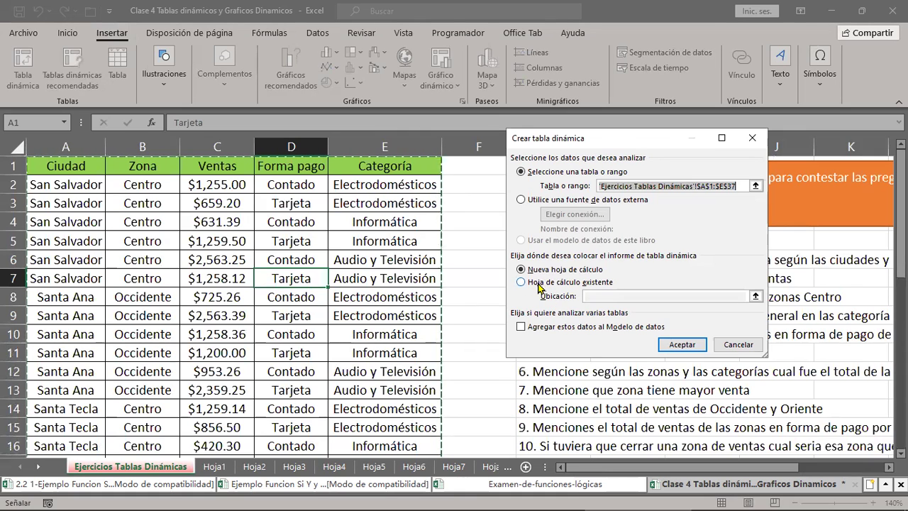
# Place the pivot table on the existing worksheet Hoja1 at cell A3 and create it.
pyautogui.click(540, 285)
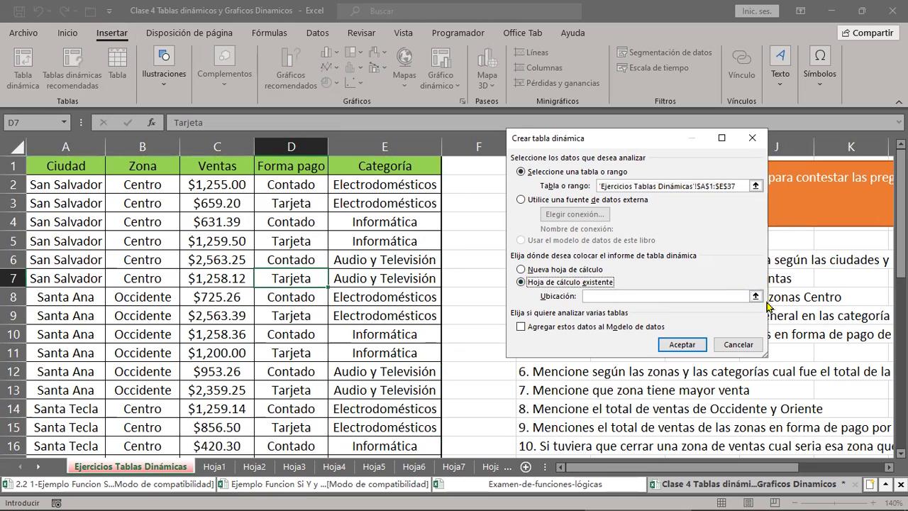
pyautogui.click(756, 296)
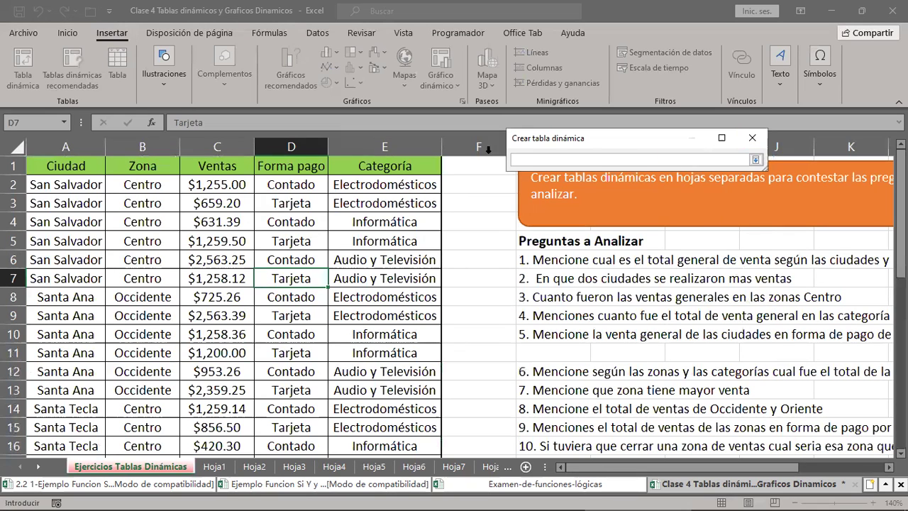
pyautogui.click(214, 468)
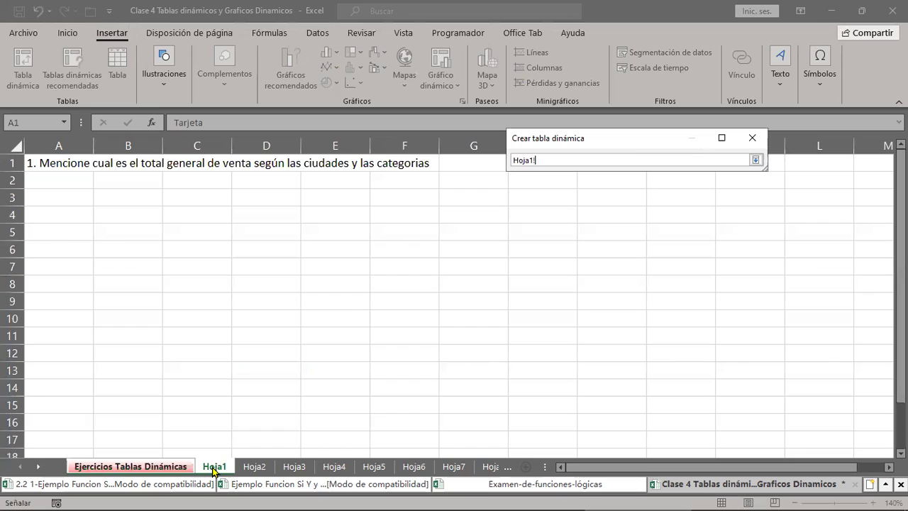
pyautogui.click(55, 198)
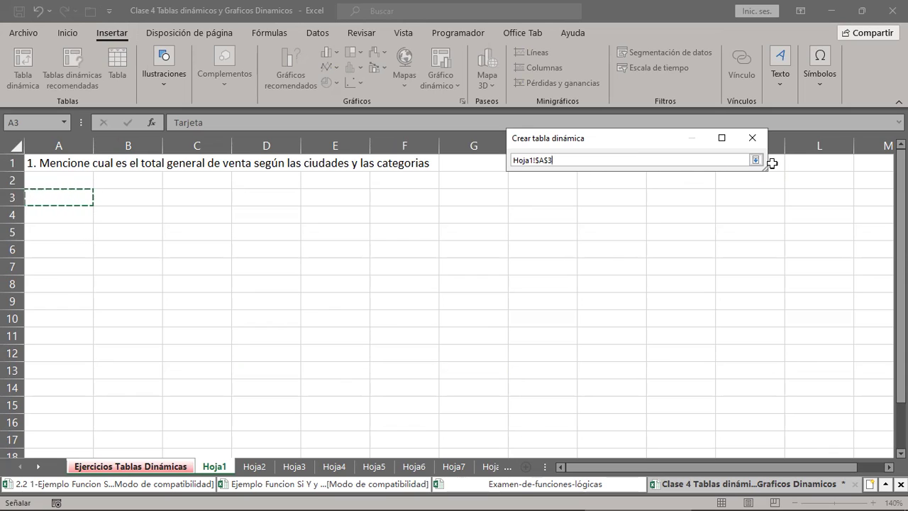
pyautogui.click(756, 161)
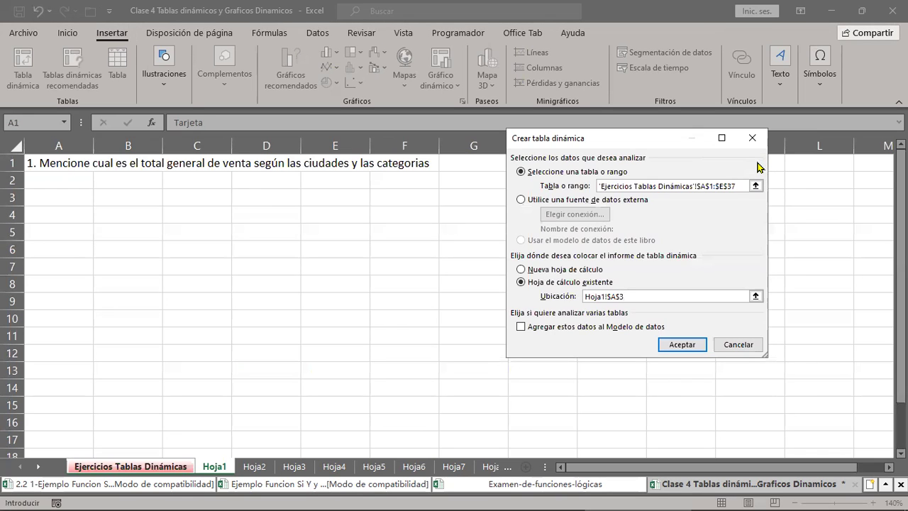
pyautogui.click(680, 345)
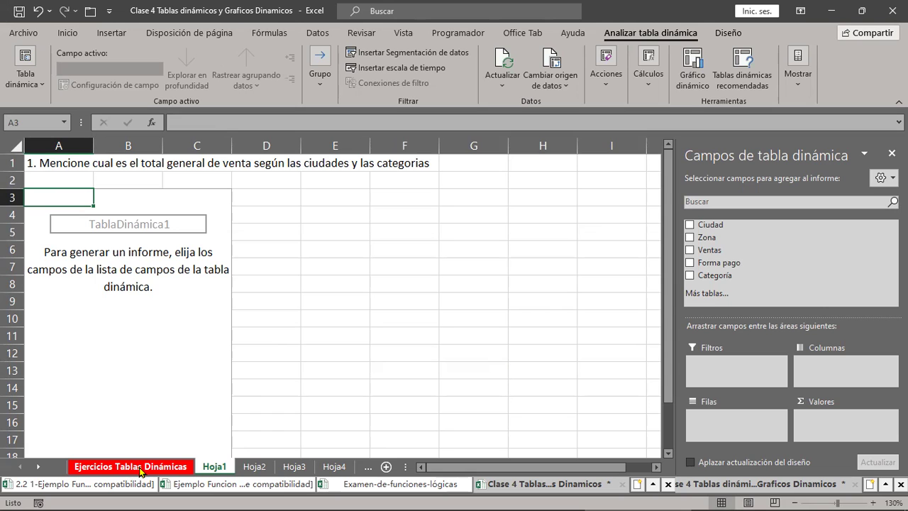
# Lay out the Hoja1 pivot table with Ciudad as rows, Categoría as columns and the sum of Ventas as values.
pyautogui.click(64, 164)
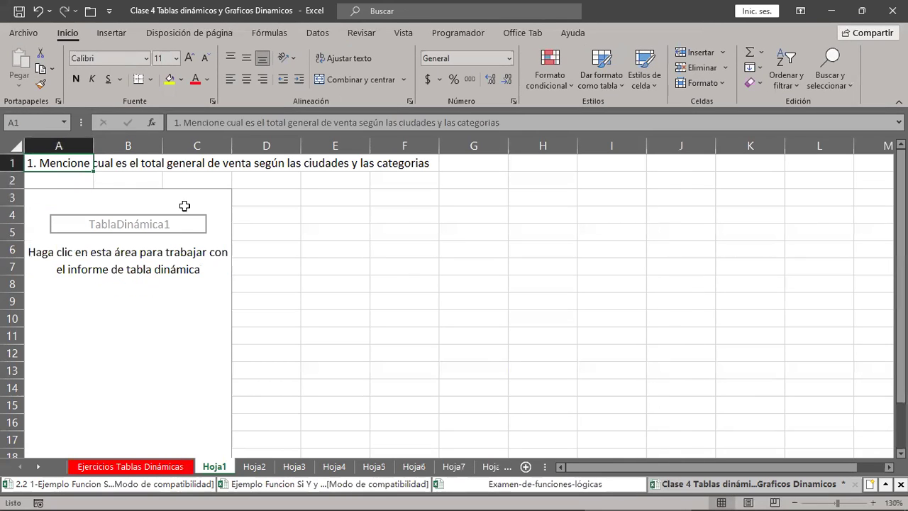
pyautogui.click(168, 198)
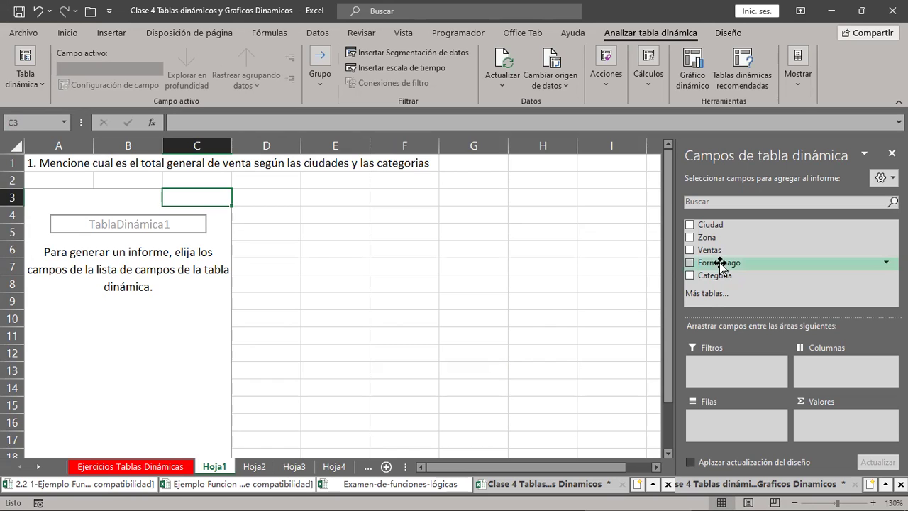
pyautogui.moveTo(717, 225); pyautogui.dragTo(836, 379)
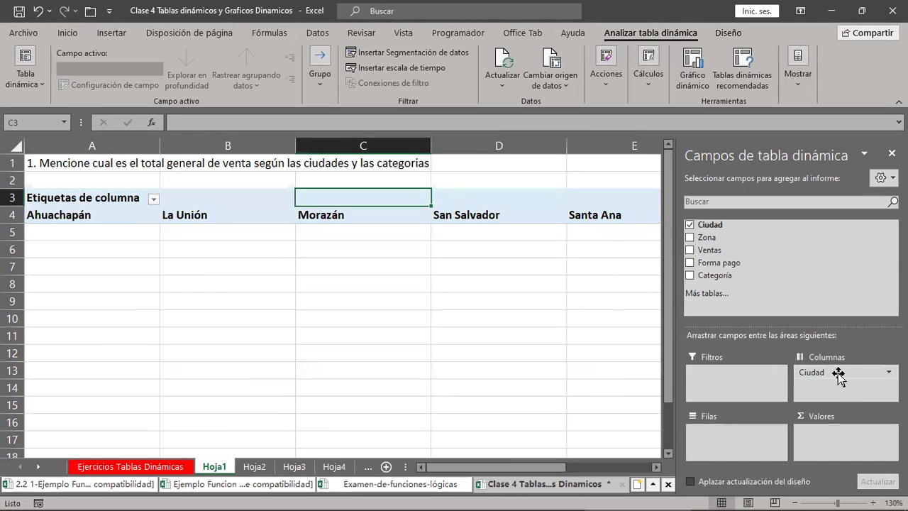
pyautogui.moveTo(708, 275); pyautogui.dragTo(723, 448)
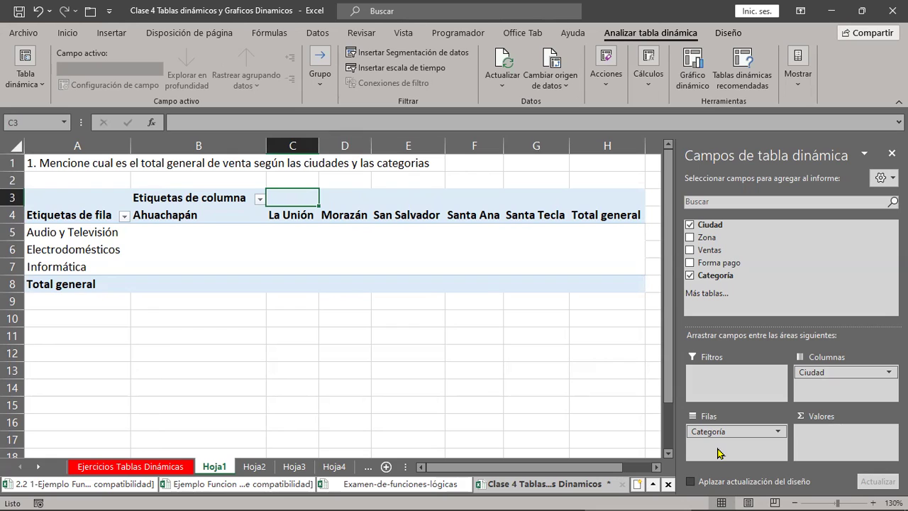
pyautogui.moveTo(831, 374); pyautogui.dragTo(837, 382)
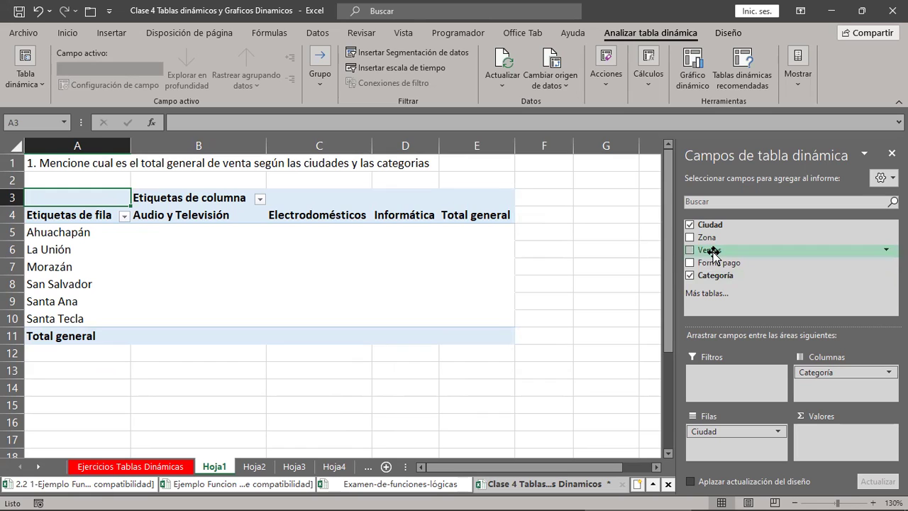
pyautogui.moveTo(713, 257); pyautogui.dragTo(833, 438)
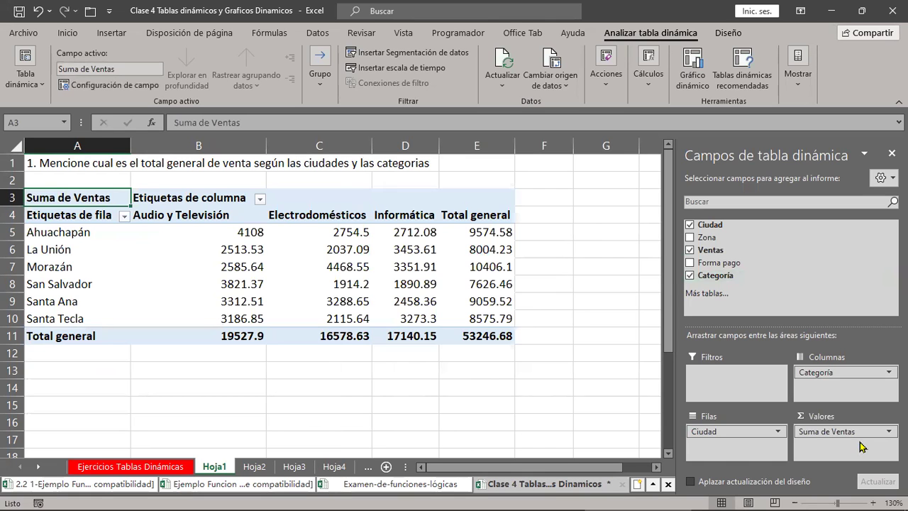
# Swap the Hoja1 pivot table's axes so that Categoría forms the rows and Ciudad the columns.
pyautogui.click(78, 162)
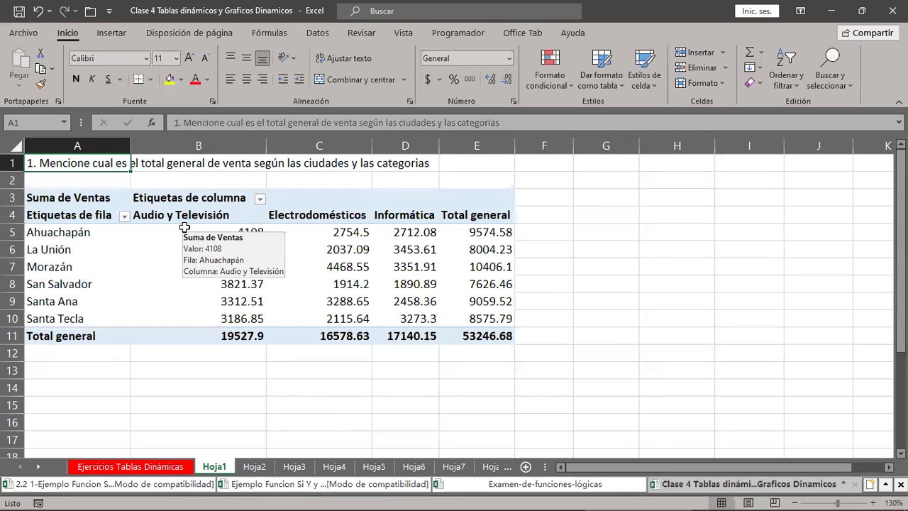
pyautogui.click(142, 231)
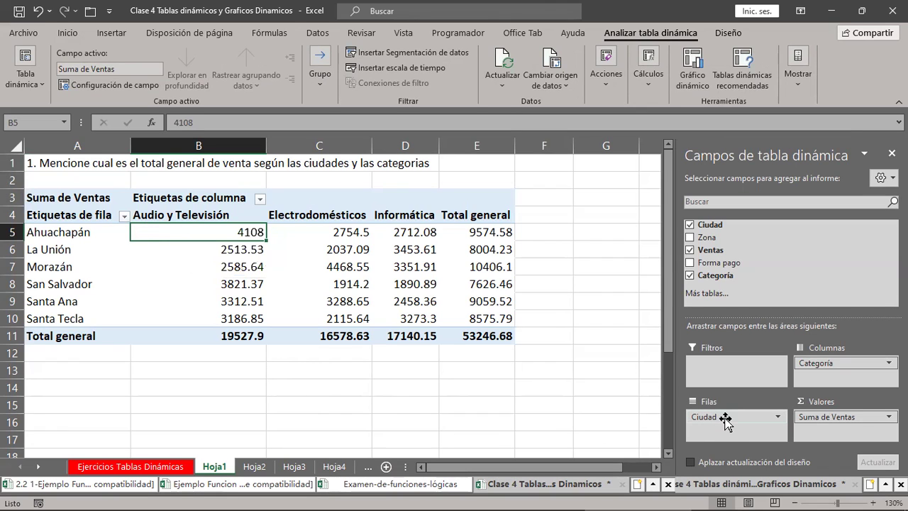
pyautogui.moveTo(723, 418); pyautogui.dragTo(738, 445)
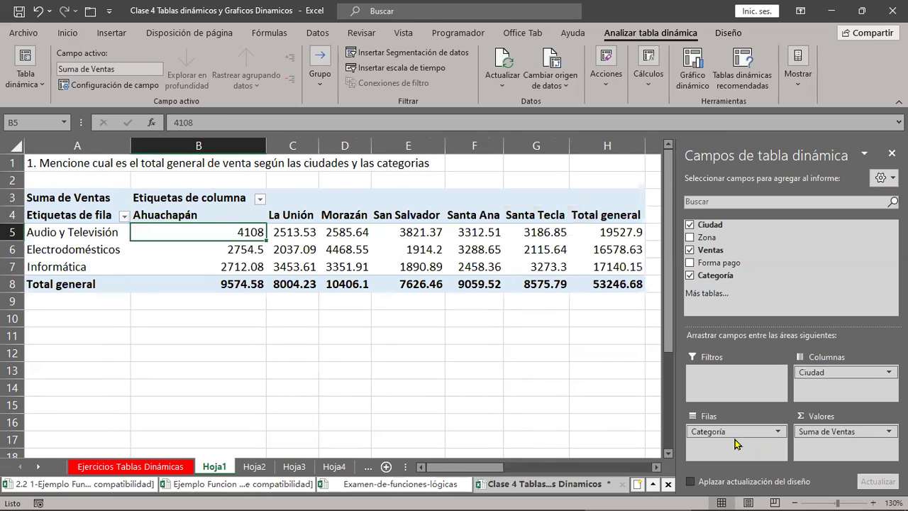